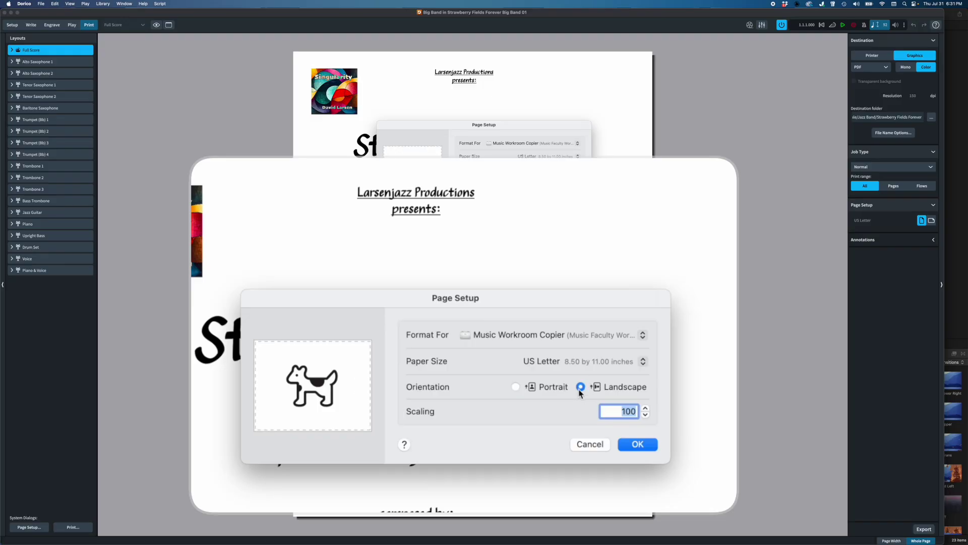
Confirm US Letter paper and the Music Workroom Copier as the Format For printer
{"action": "left_click", "coordinate": [607, 370]}
{"action": "left_click", "coordinate": [499, 363]}
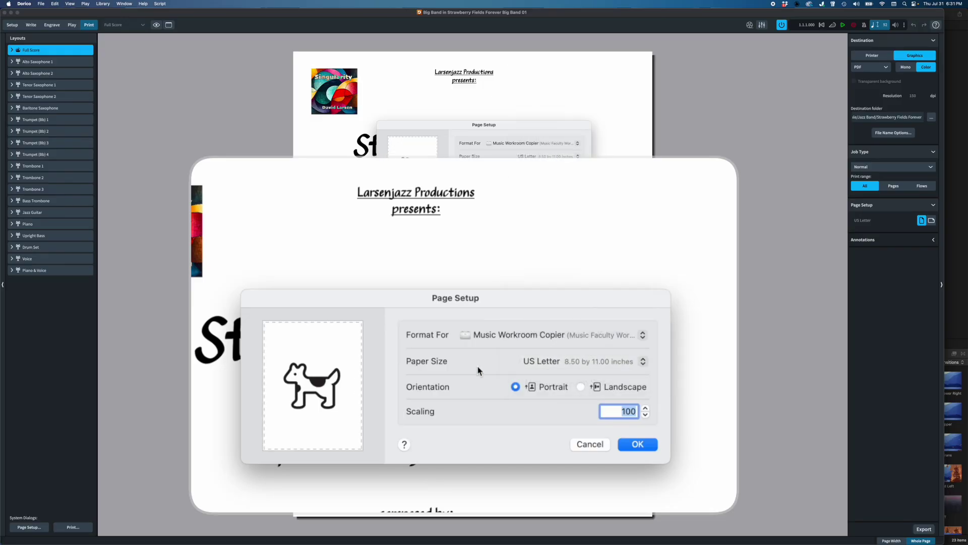
{"action": "left_click", "coordinate": [546, 344]}
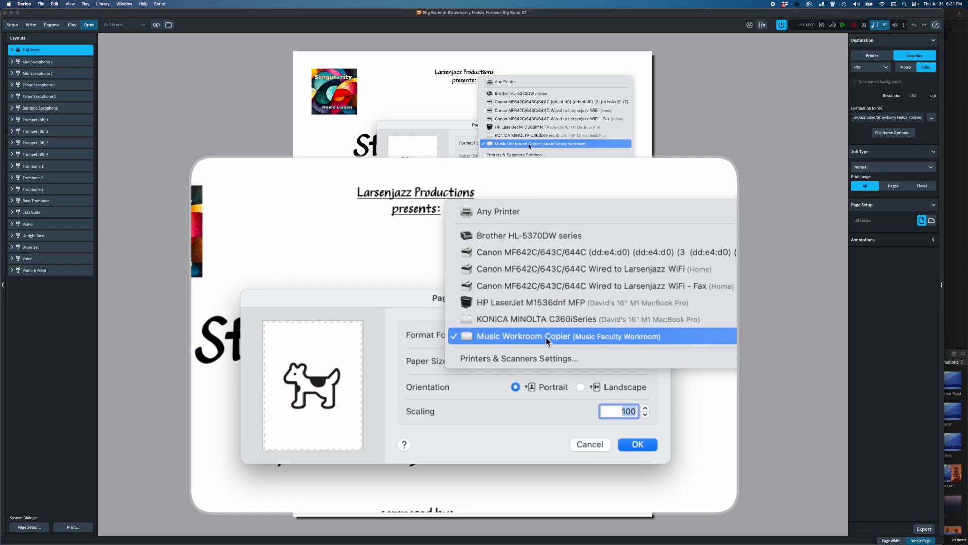
{"action": "left_click", "coordinate": [546, 337]}
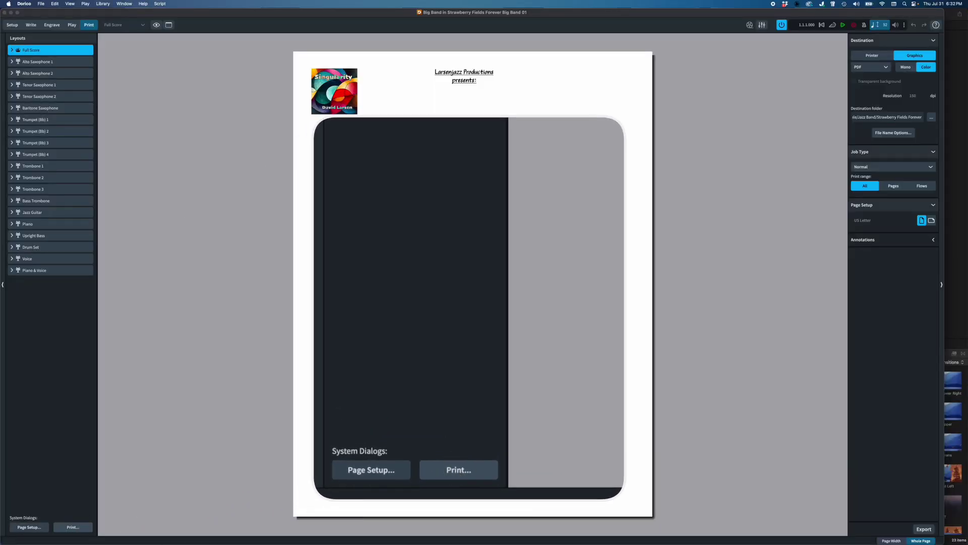
Bring up the macOS Print dialog and review its Letter, Portrait, 100% and all-pages settings
{"action": "left_click", "coordinate": [72, 527]}
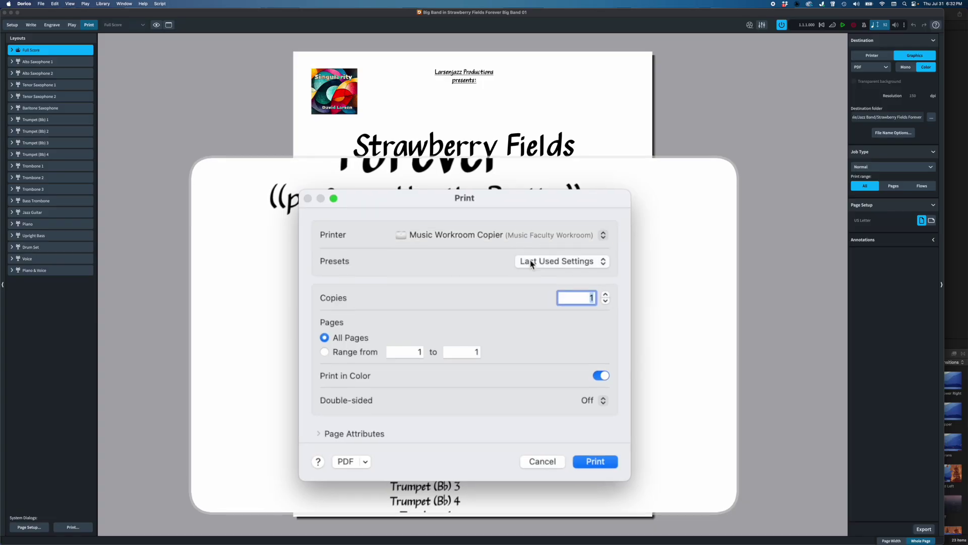
{"action": "scroll", "coordinate": [497, 342], "scroll_direction": "down", "scroll_amount": 3}
{"action": "scroll", "coordinate": [497, 342], "scroll_direction": "up", "scroll_amount": 3}
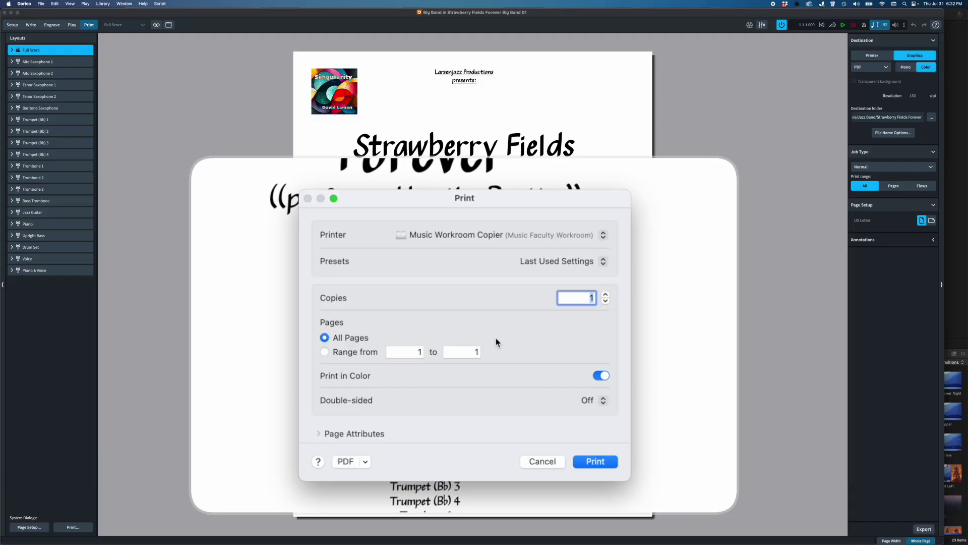
{"action": "scroll", "coordinate": [497, 342], "scroll_direction": "down", "scroll_amount": 1}
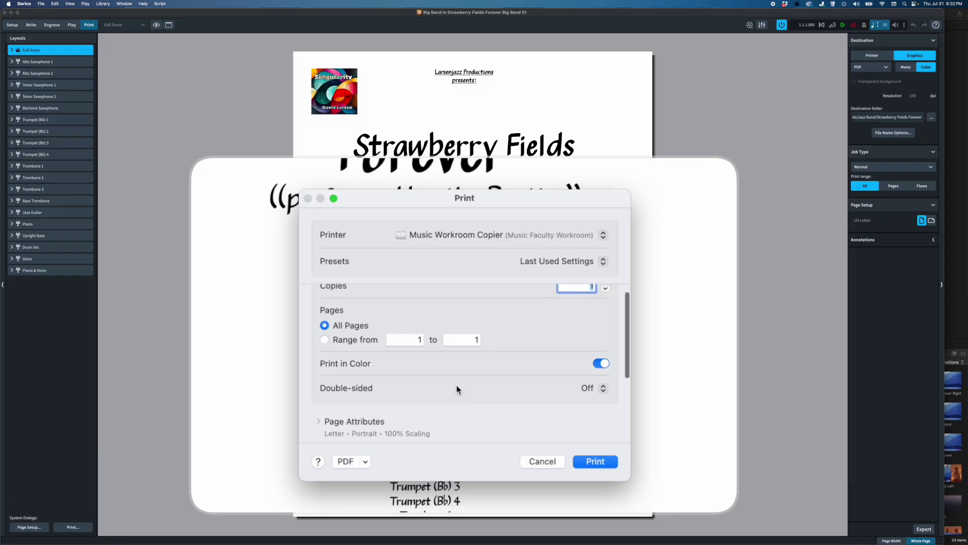
{"action": "scroll", "coordinate": [473, 393], "scroll_direction": "down", "scroll_amount": 10}
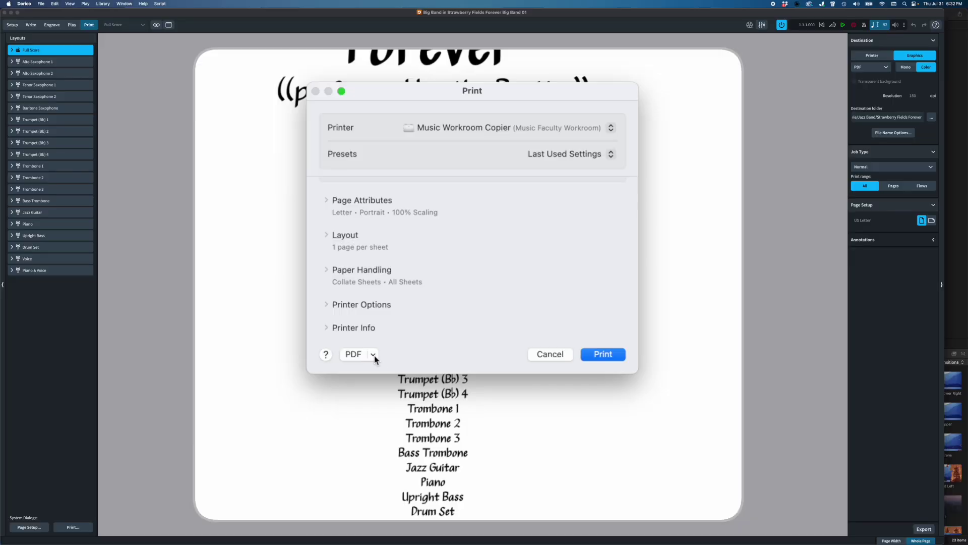
Dismiss the current dialog and bring up the copier's system Print dialog again
{"action": "left_click", "coordinate": [373, 355]}
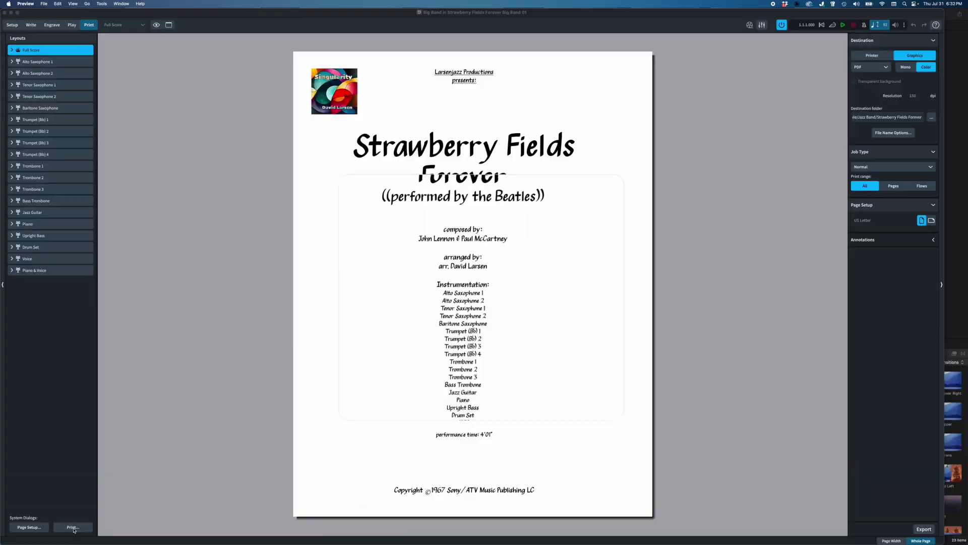
{"action": "left_click", "coordinate": [73, 527]}
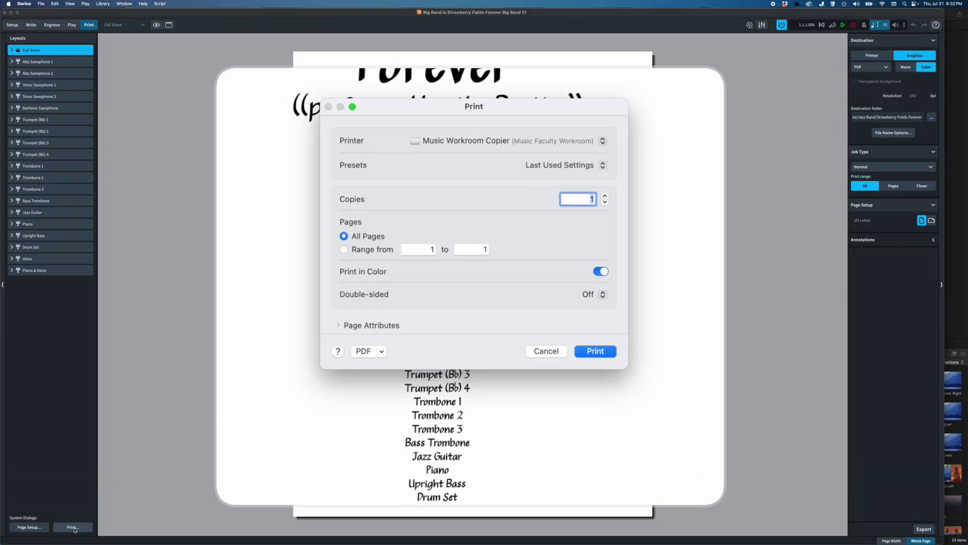
Send the score to Preview using the Print dialog's PDF > Open in Preview option
{"action": "left_click", "coordinate": [374, 354]}
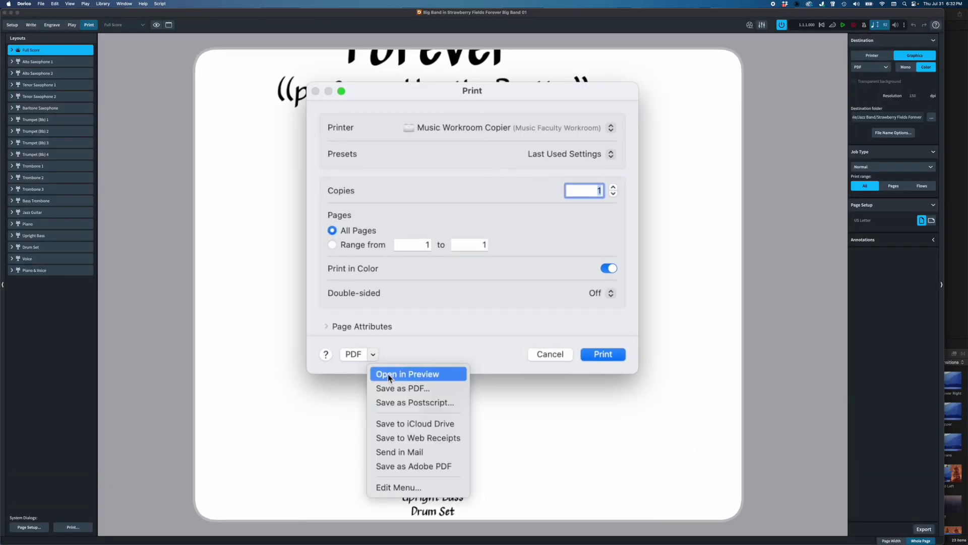
{"action": "left_click", "coordinate": [389, 374]}
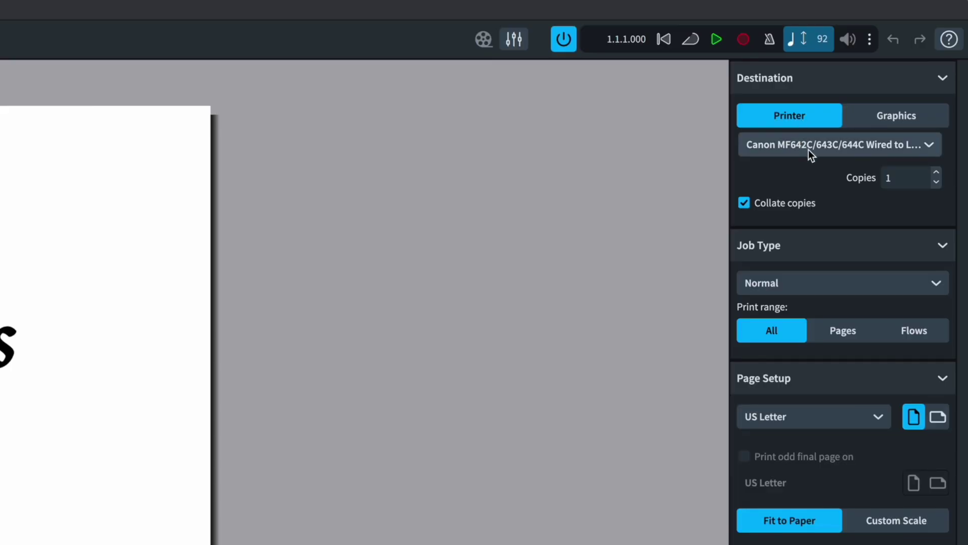
{"action": "left_click", "coordinate": [810, 150]}
{"action": "left_click", "coordinate": [809, 150]}
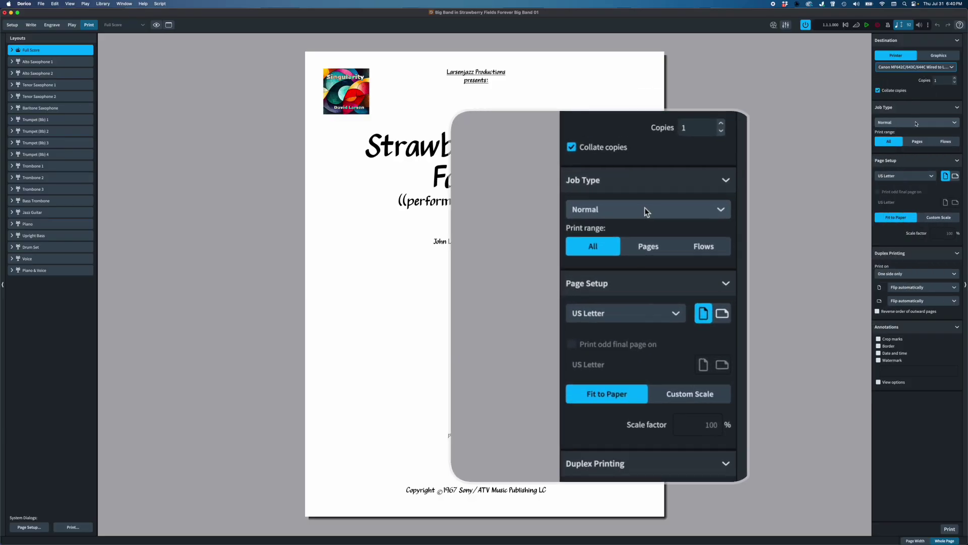
{"action": "left_click", "coordinate": [916, 122]}
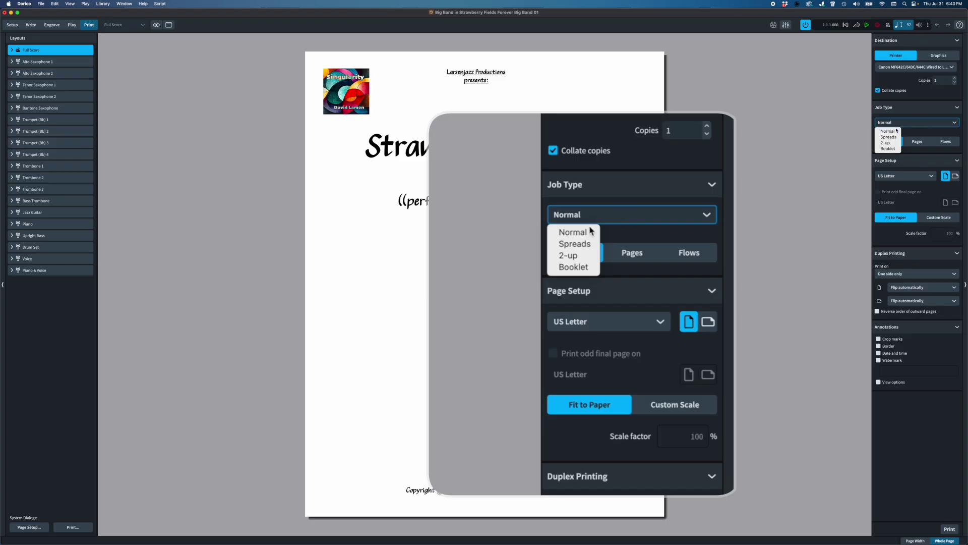
{"action": "left_click", "coordinate": [901, 127]}
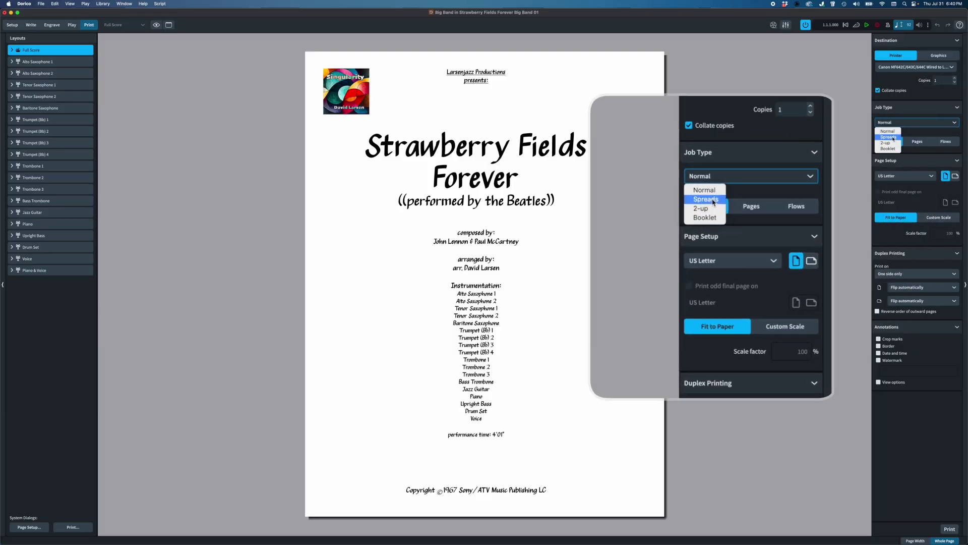
Choose Spreads as the job type and check the facing-page preview
{"action": "left_click", "coordinate": [889, 137]}
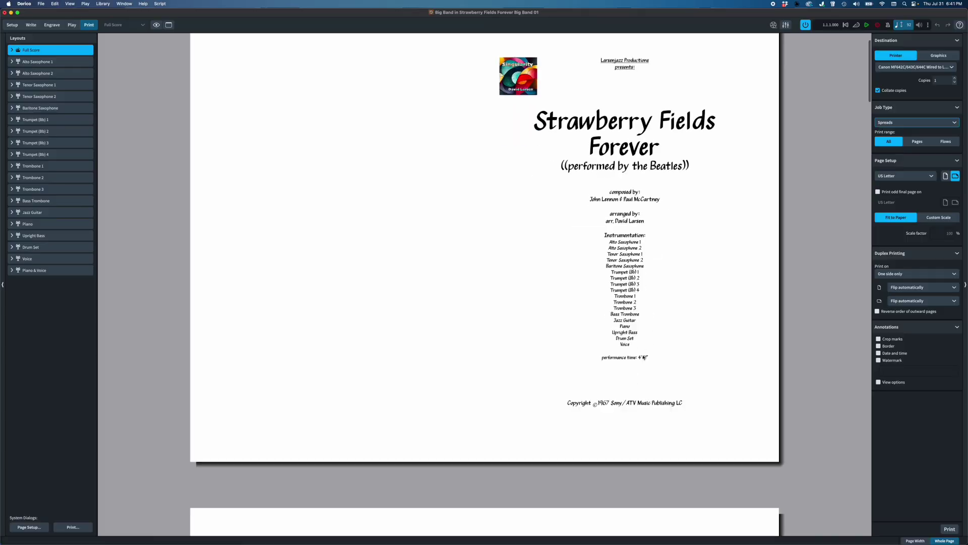
{"action": "scroll", "coordinate": [643, 357], "scroll_direction": "down", "scroll_amount": 5}
{"action": "scroll", "coordinate": [643, 357], "scroll_direction": "up", "scroll_amount": 10}
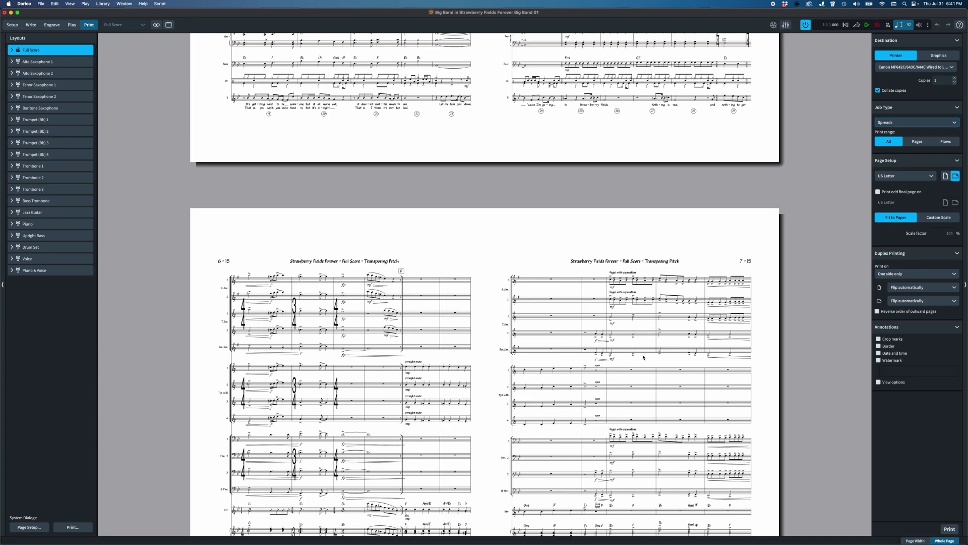
Change the Job Type dropdown to a different setting from Spreads
{"action": "scroll", "coordinate": [643, 357], "scroll_direction": "up", "scroll_amount": 10}
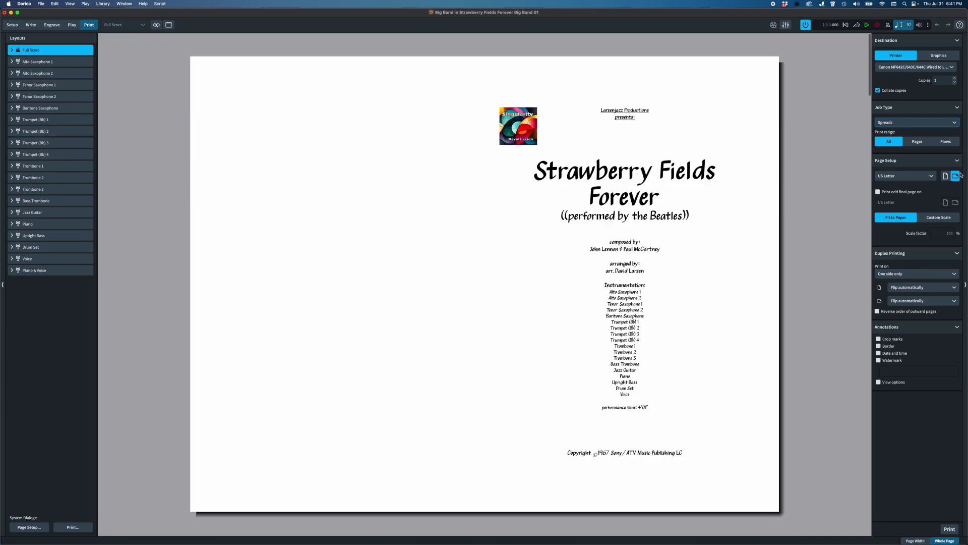
{"action": "left_click", "coordinate": [891, 144]}
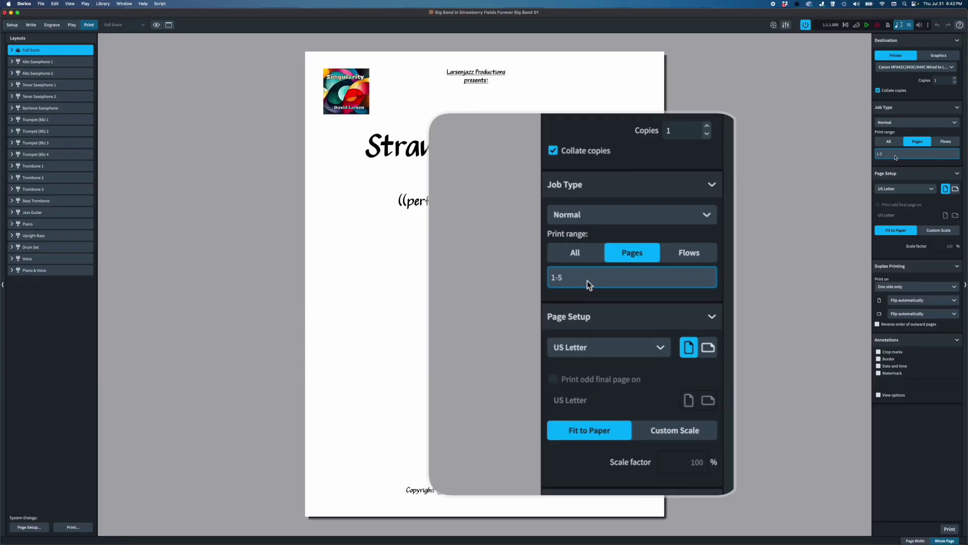
Add page 8 so the Pages range reads '1-5, 8'
{"action": "type", "text": ", 8"}
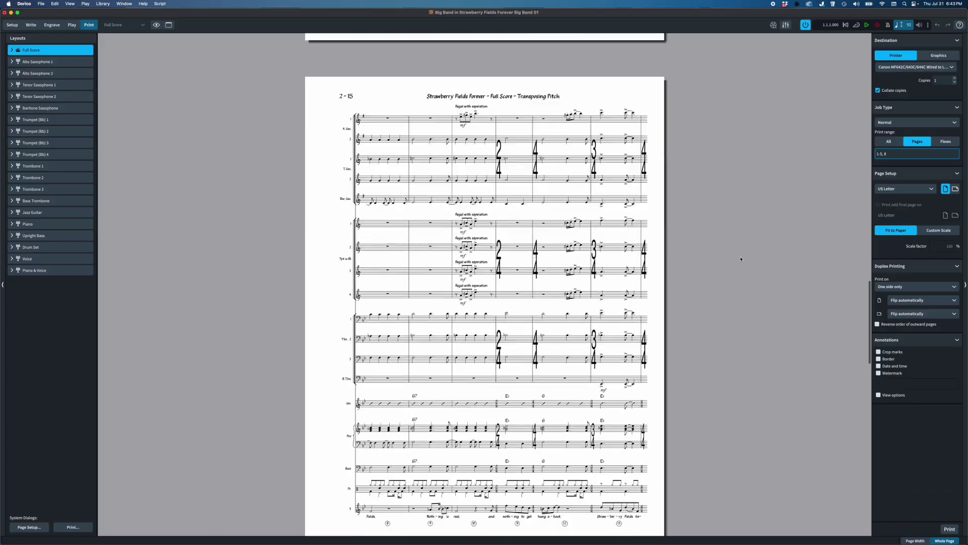
Open the Print Flows list to see which flows, such as 1. Big Band, will print
{"action": "scroll", "coordinate": [741, 258], "scroll_direction": "down", "scroll_amount": 10}
{"action": "scroll", "coordinate": [741, 259], "scroll_direction": "up", "scroll_amount": 15}
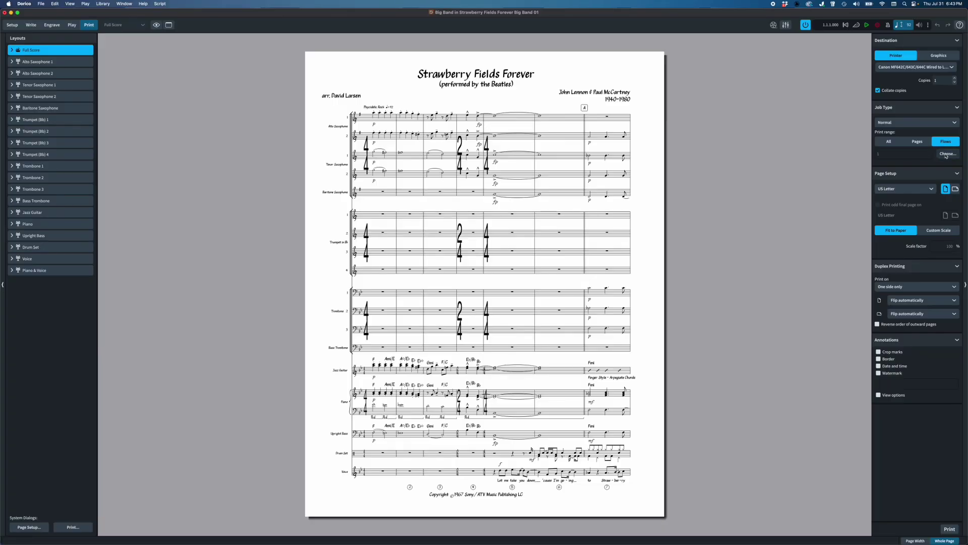
{"action": "left_click", "coordinate": [946, 154]}
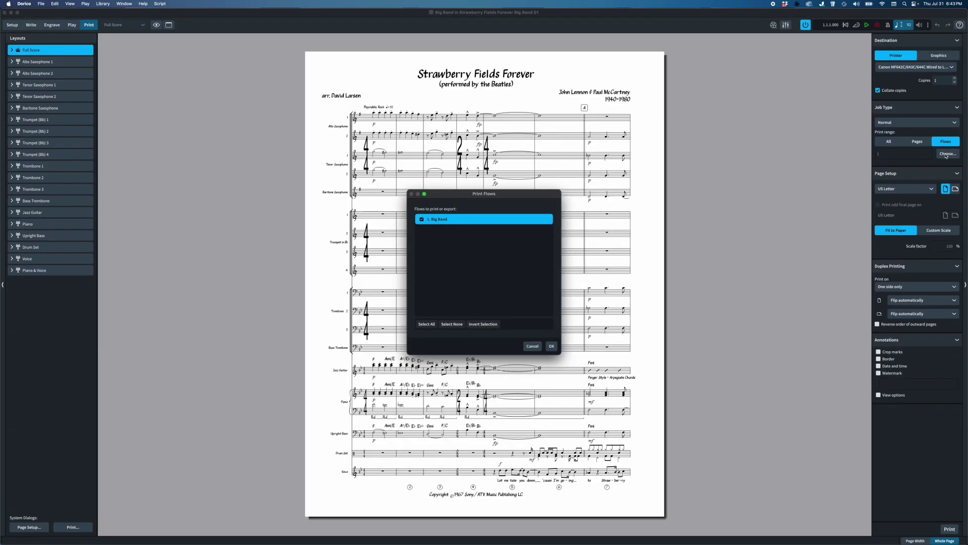
Cancel the Print Flows dialog, leaving 1. Big Band ticked
{"action": "left_click", "coordinate": [531, 347]}
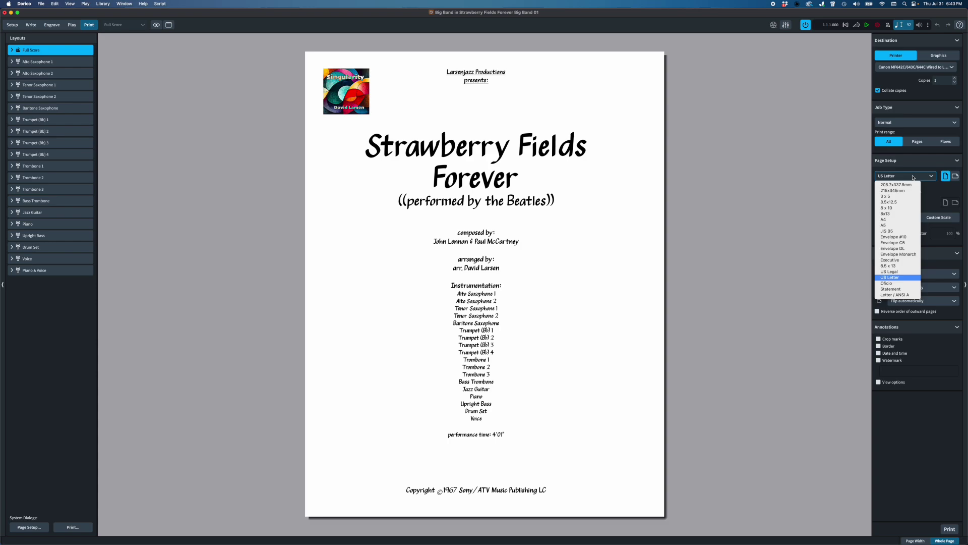
Select US Letter in the paper-size dropdown for the full score
{"action": "left_click", "coordinate": [914, 177]}
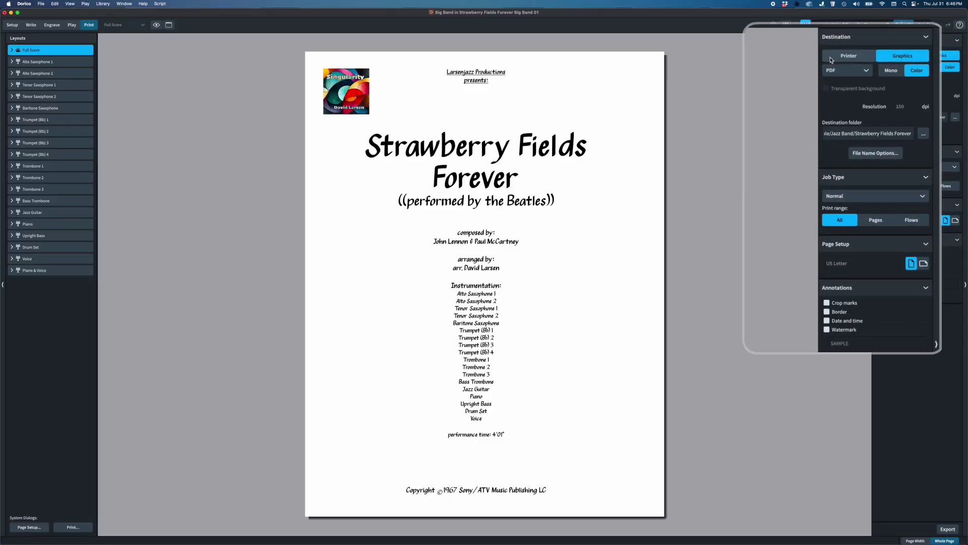
Show the graphics export formats: PDF, PNG, SVG and TIFF
{"action": "left_click", "coordinate": [890, 70]}
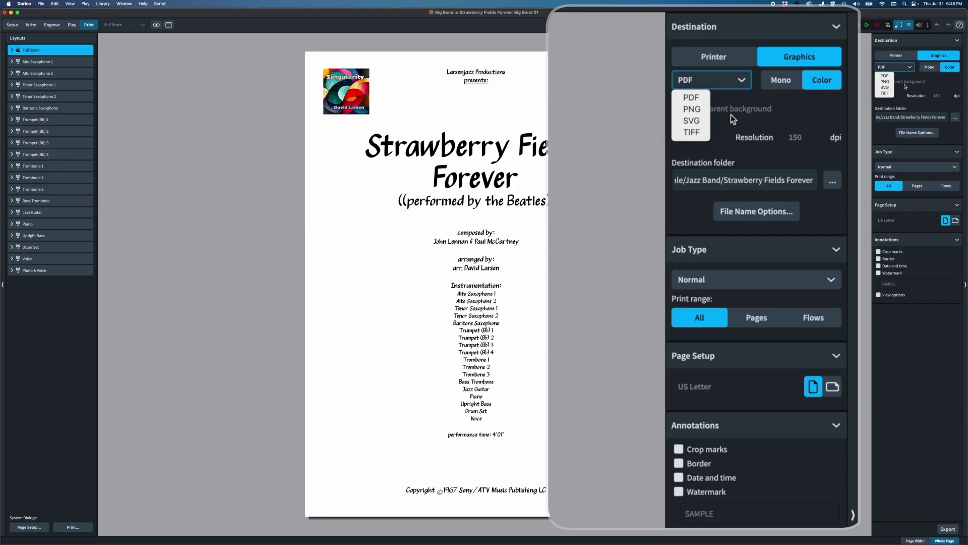
Keep PDF as the graphics export format
{"action": "left_click", "coordinate": [908, 79]}
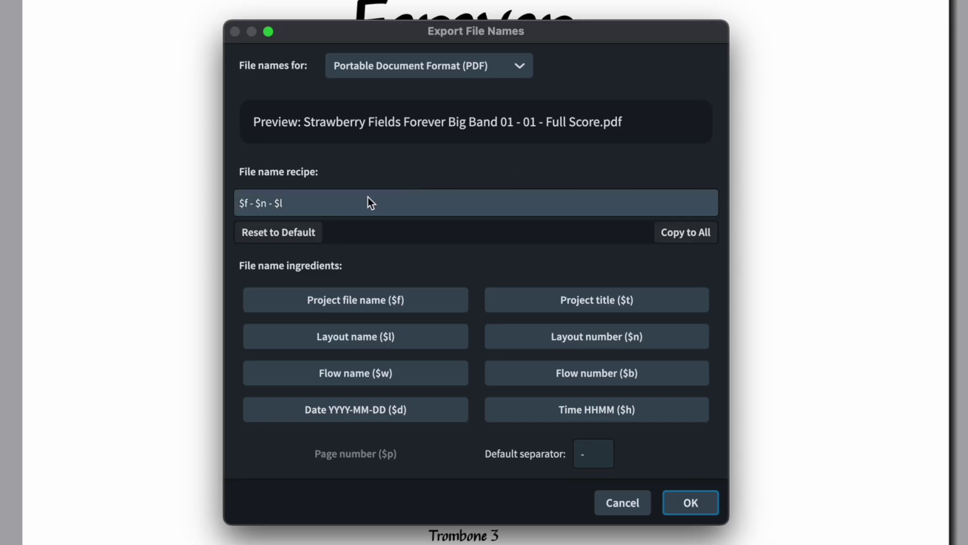
{"action": "left_click", "coordinate": [515, 68]}
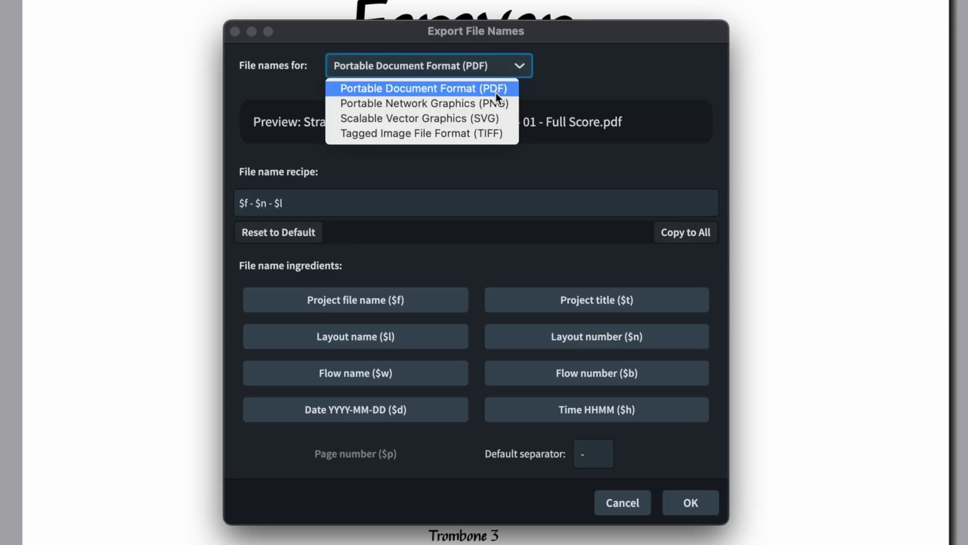
{"action": "left_click", "coordinate": [578, 63]}
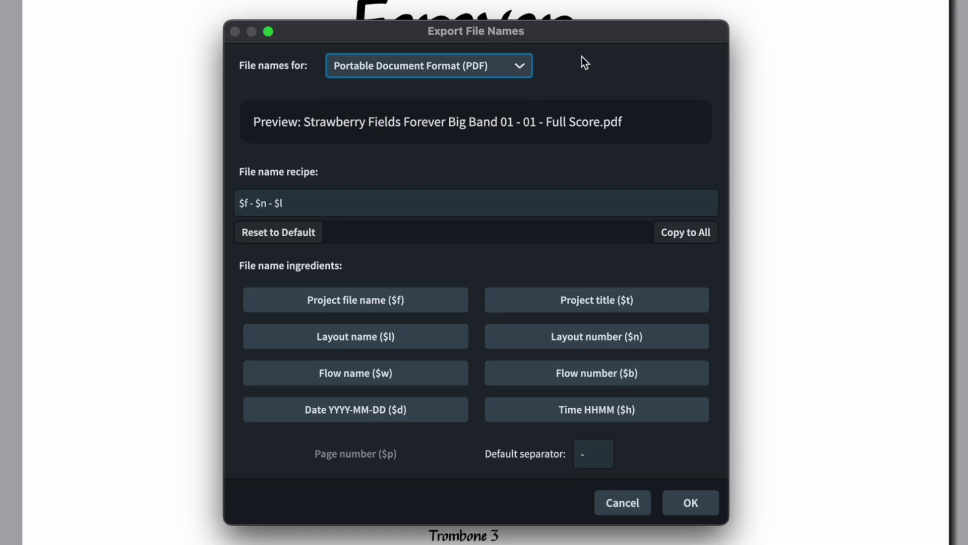